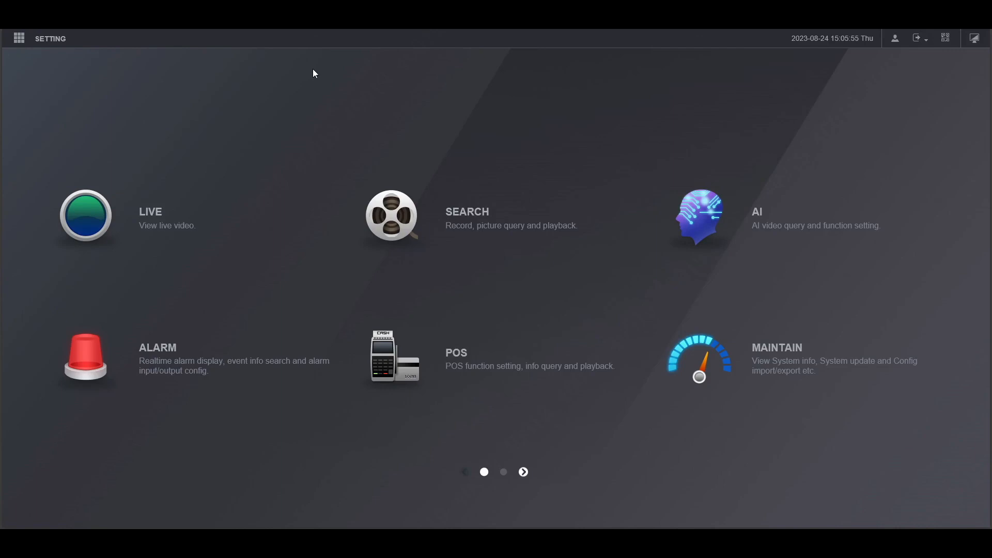
Step: Enable the IVS smart plan for channel 1 in the AI parameters and save it
left_click(704, 224)
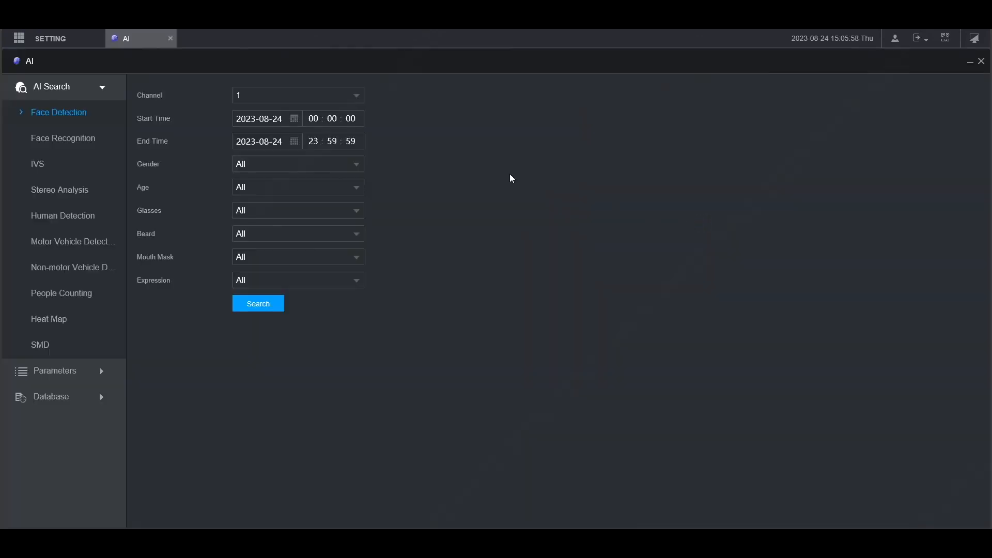
left_click(101, 88)
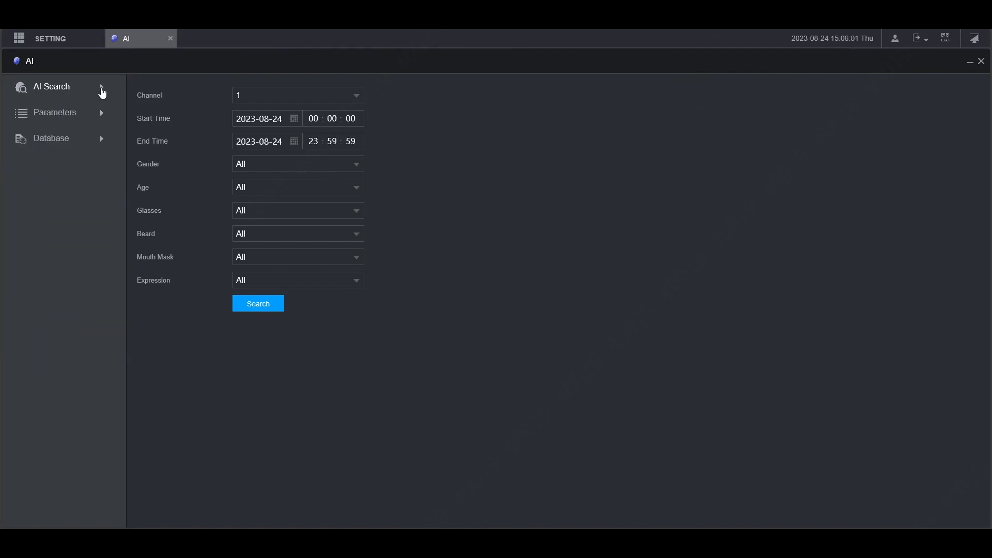
left_click(101, 113)
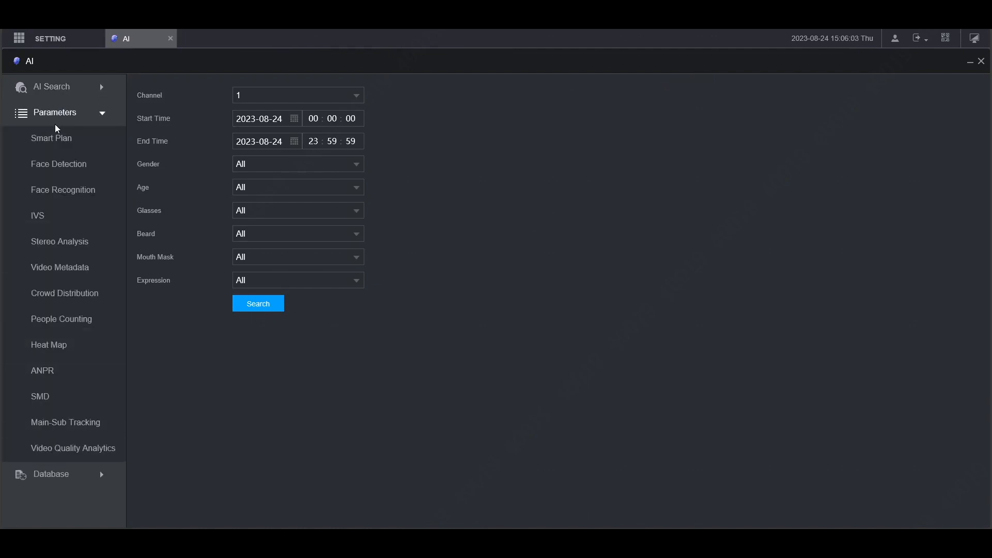
left_click(47, 137)
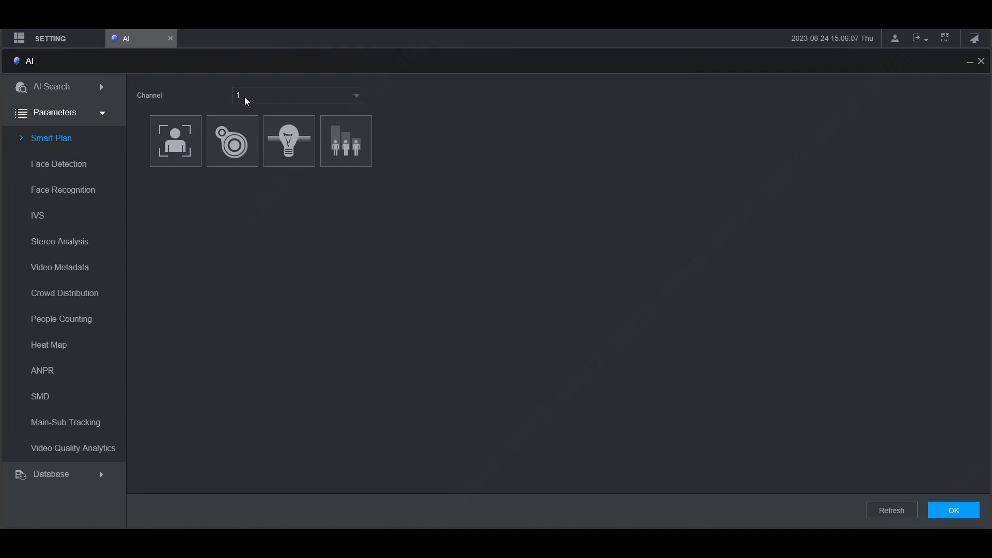
left_click(288, 147)
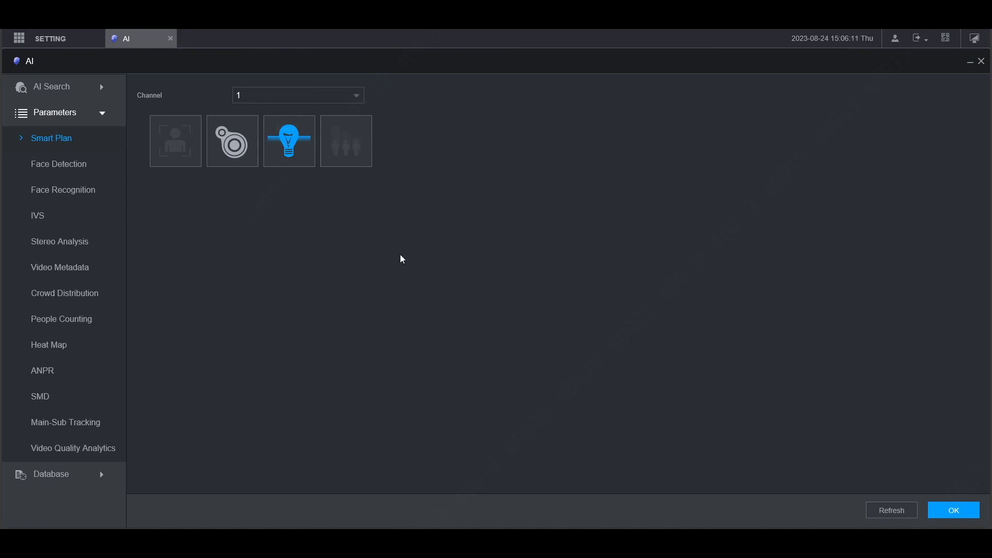
left_click(948, 508)
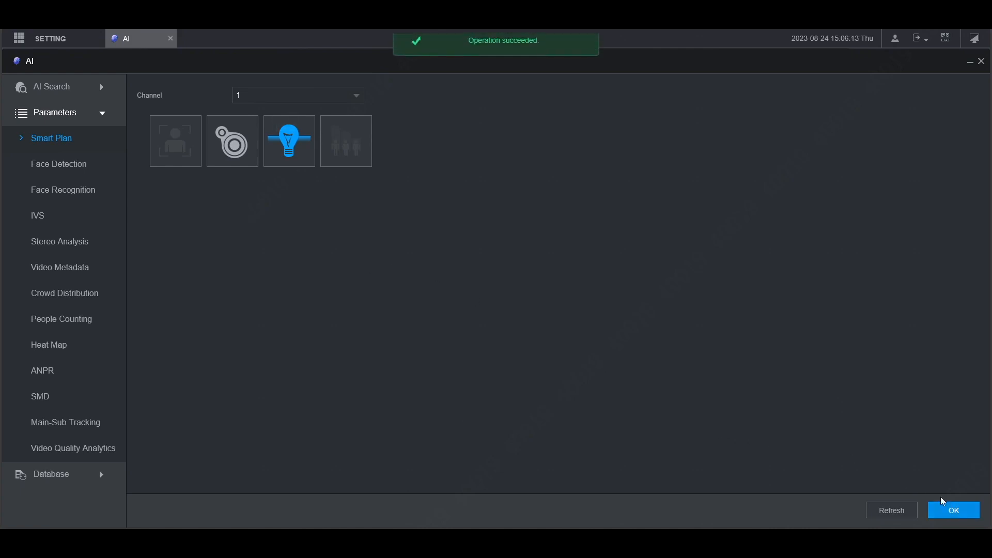
Step: Open the IVS parameters and check the channel and type choices, keeping channel 1 and AI by Camera
left_click(30, 218)
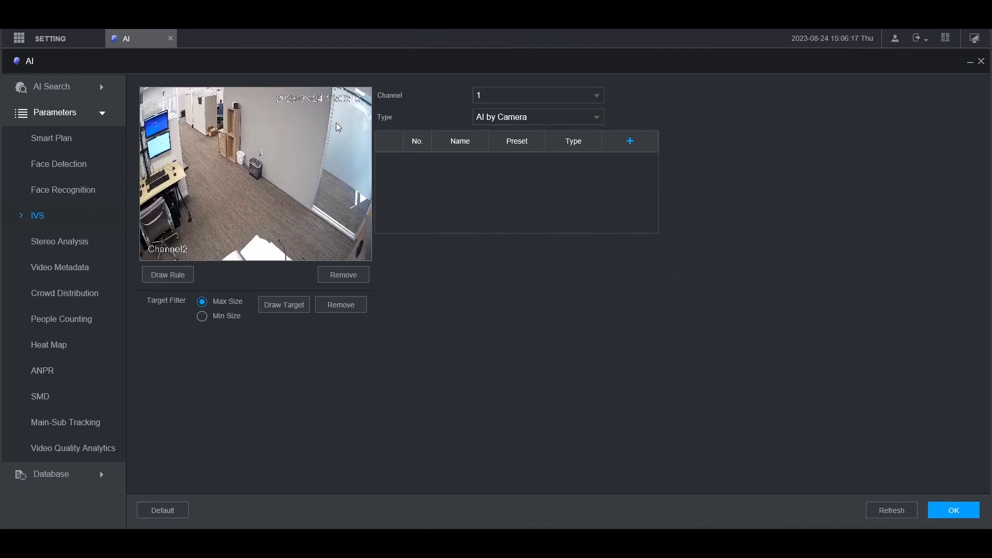
left_click(482, 97)
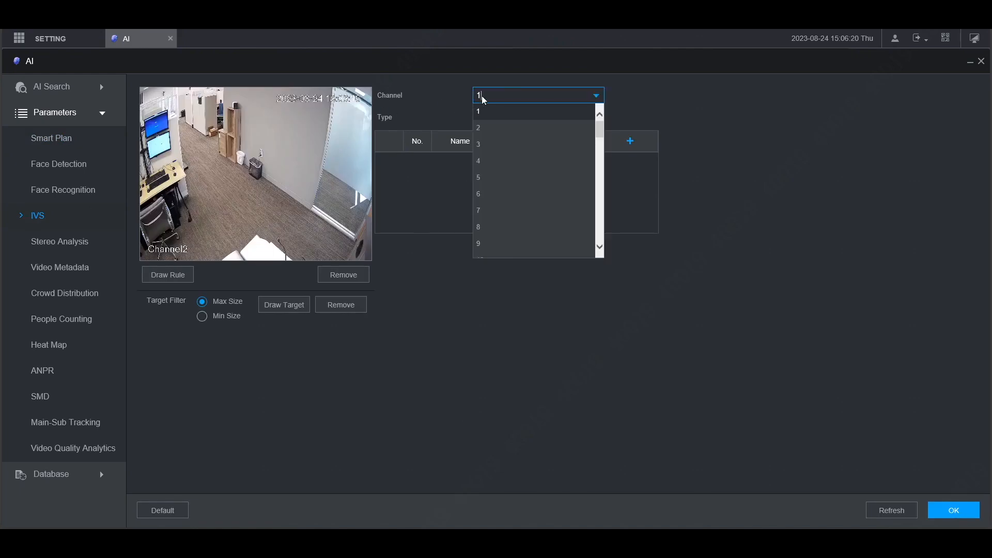
left_click(484, 98)
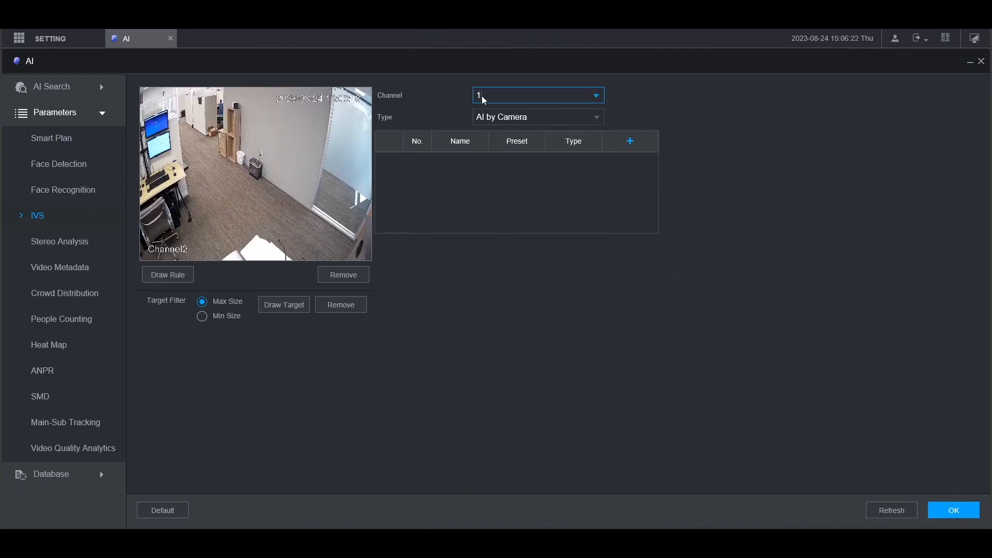
left_click(495, 119)
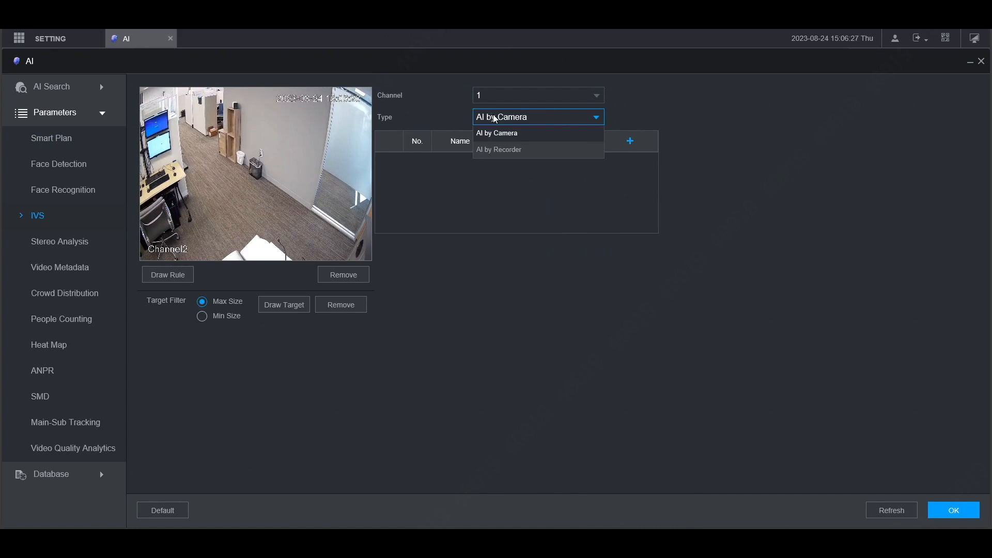
left_click(495, 119)
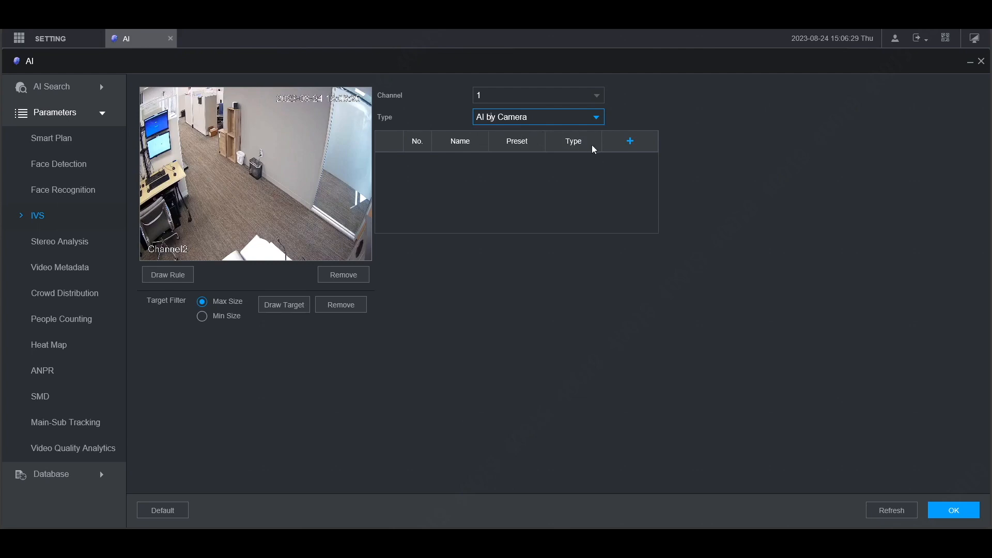
Step: Add an IVS rule and set its type to Missing Object
left_click(629, 145)
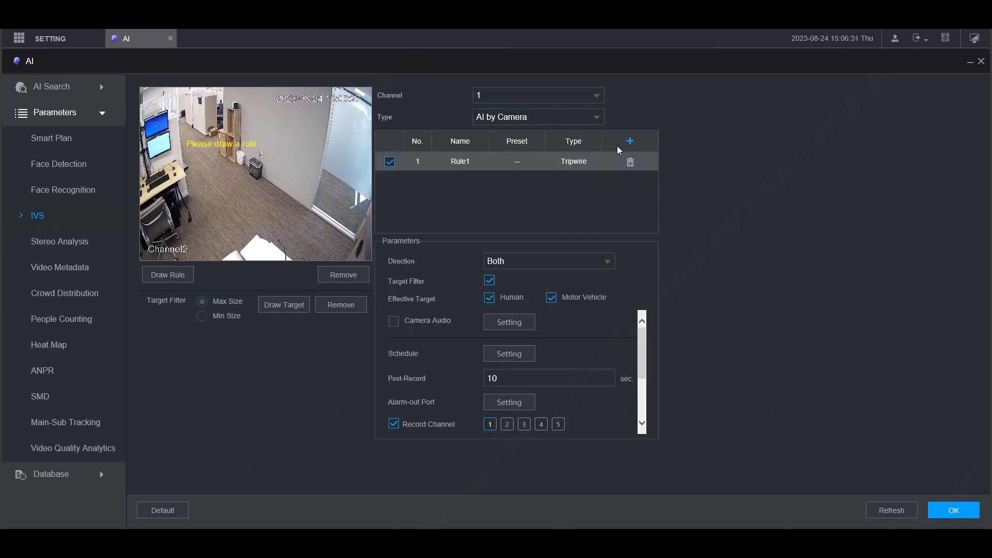
left_click(573, 162)
left_click(573, 164)
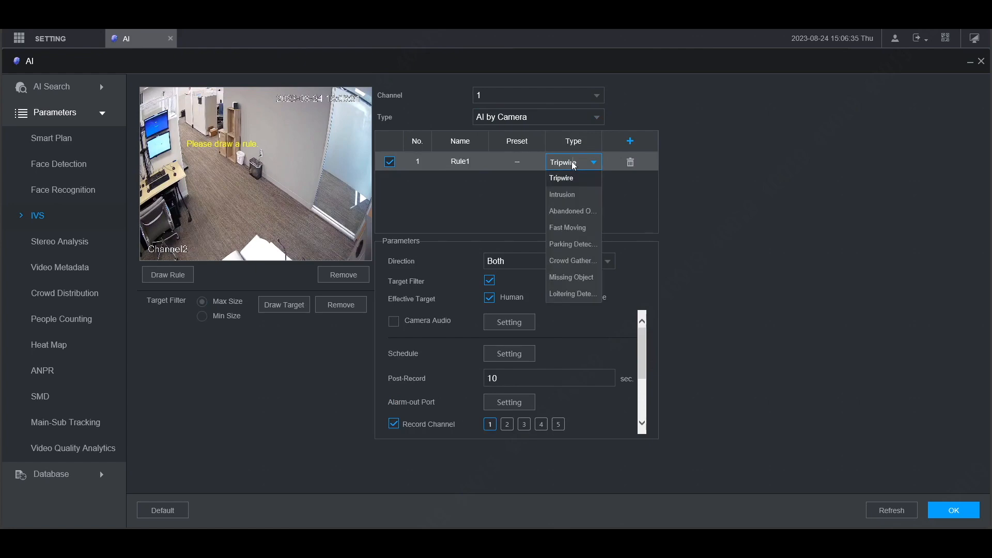
left_click(581, 278)
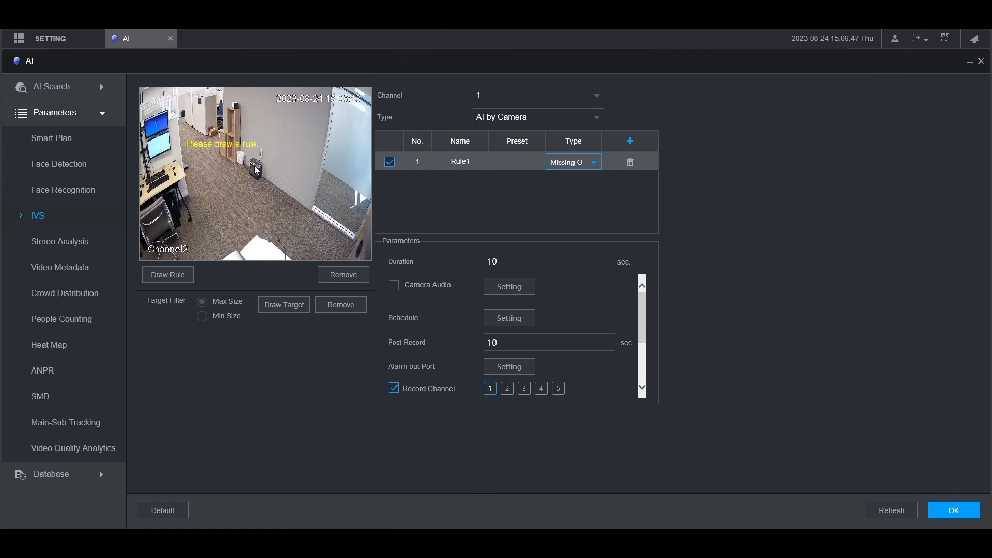
Step: Draw a four-sided detection area around the bin beside the wall, and view the max-size target filter
left_click(255, 135)
left_click(263, 200)
left_click(290, 154)
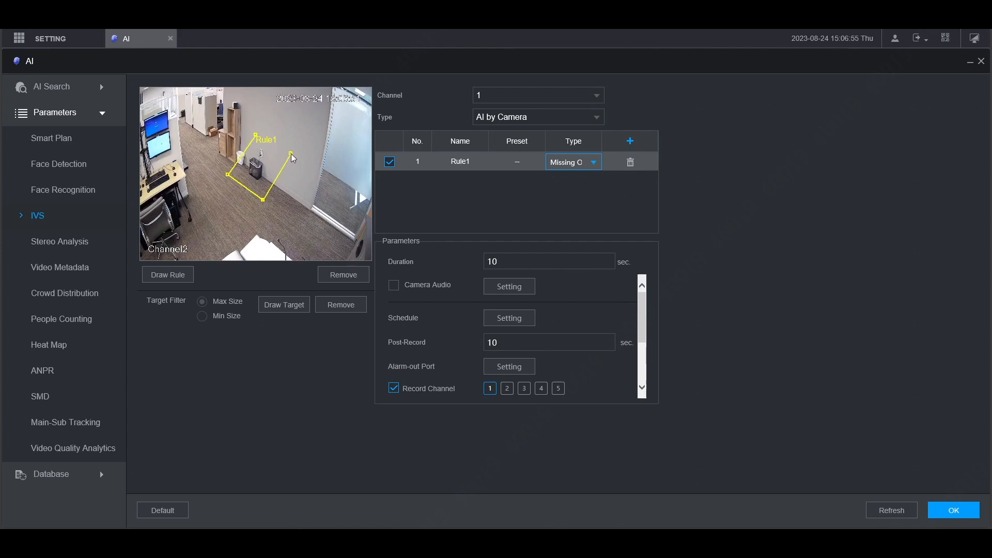
right_click(290, 153)
left_click(285, 305)
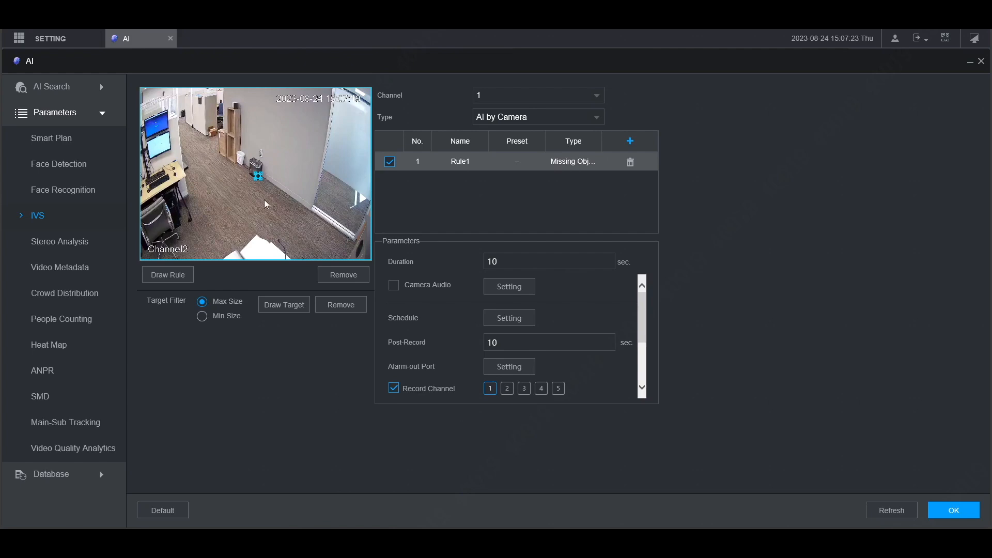
left_click(174, 284)
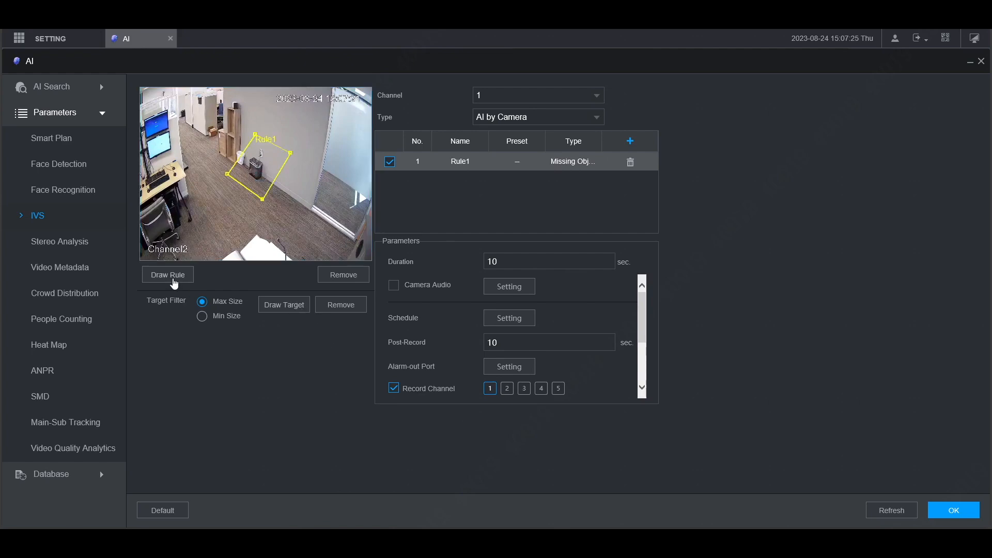
Step: Review the rule's duration and the camera audio settings, keeping alarm.wav with 3 play times
left_click(512, 262)
left_click(506, 286)
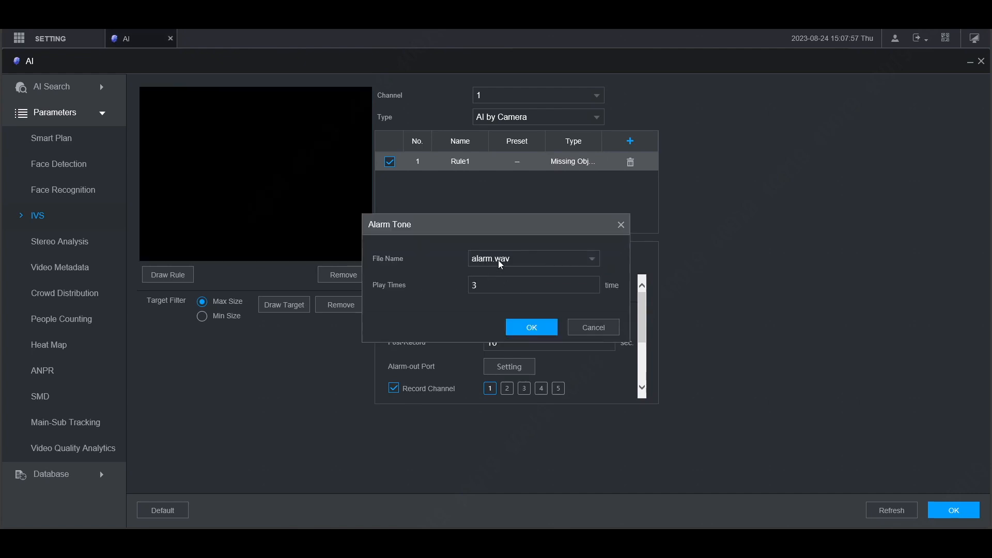
left_click(505, 260)
left_click(507, 263)
left_click(532, 327)
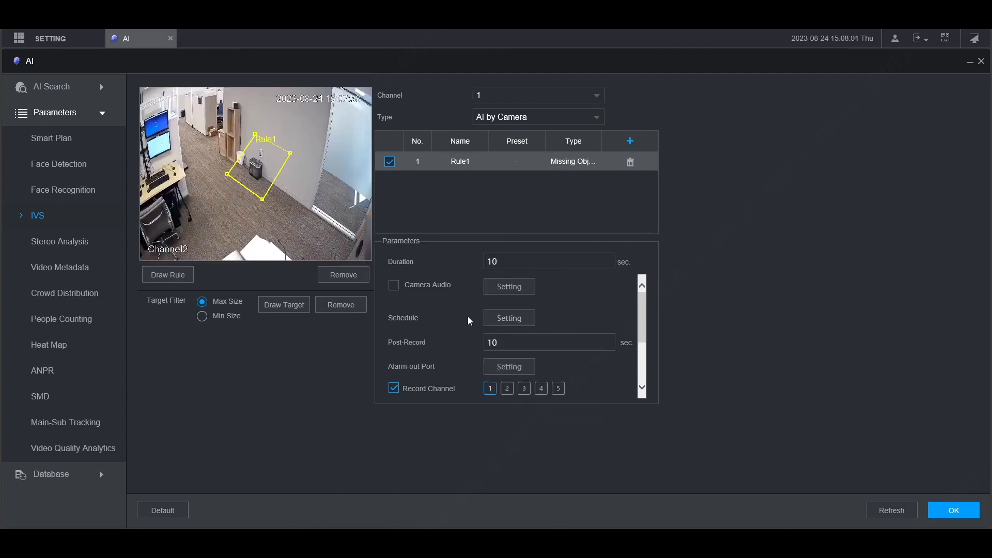
Step: Review the rule's weekly schedule, keeping every day active from 00:00 to 24:00, and check the post-record time
left_click(517, 324)
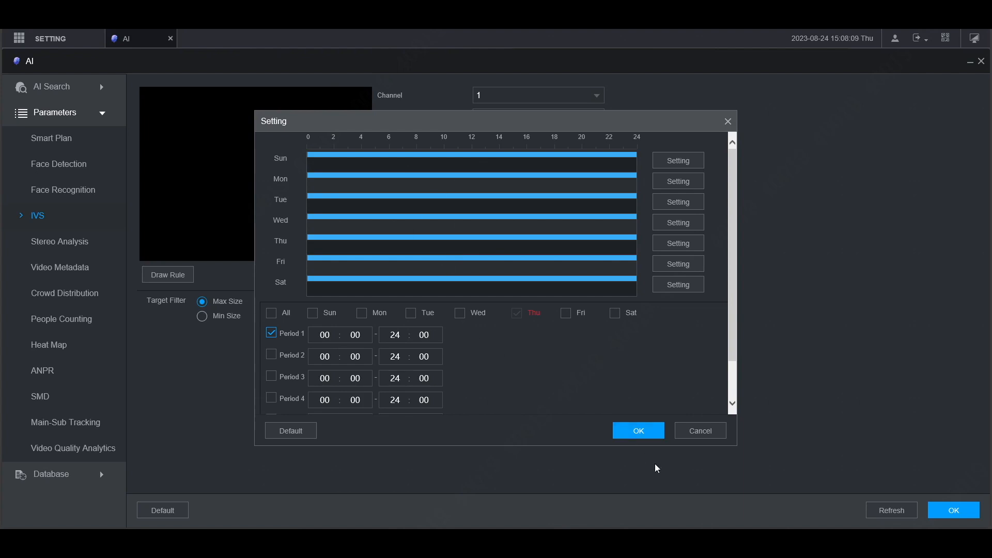
left_click(640, 431)
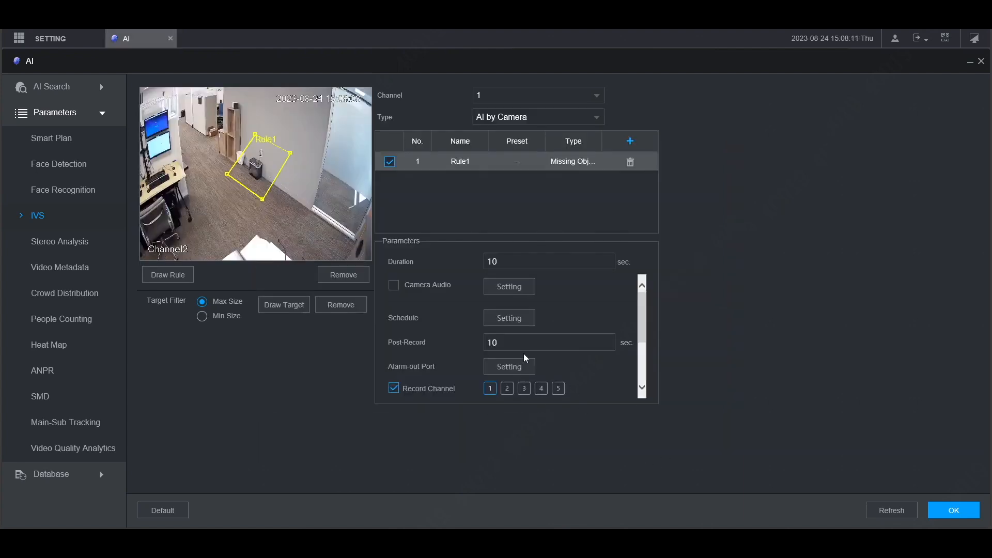
left_click(509, 348)
Step: Enable the local alarm on alarm-out port 1 for the rule
left_click(498, 371)
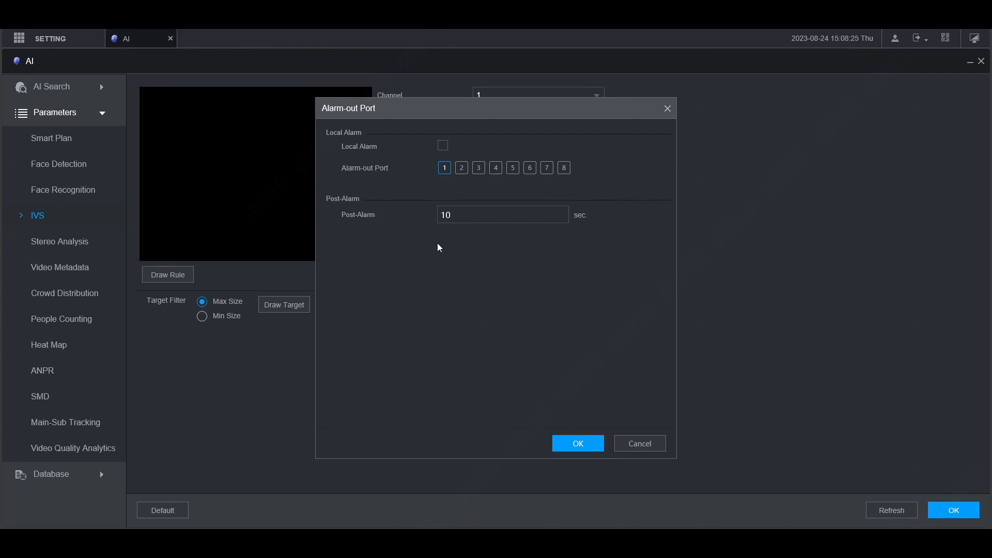
left_click(444, 148)
left_click(585, 443)
Step: Examine the rule's PTZ linkage options, including the action choices for CAM 4, and leave the linkage disabled
scroll(526, 336, "down", 2)
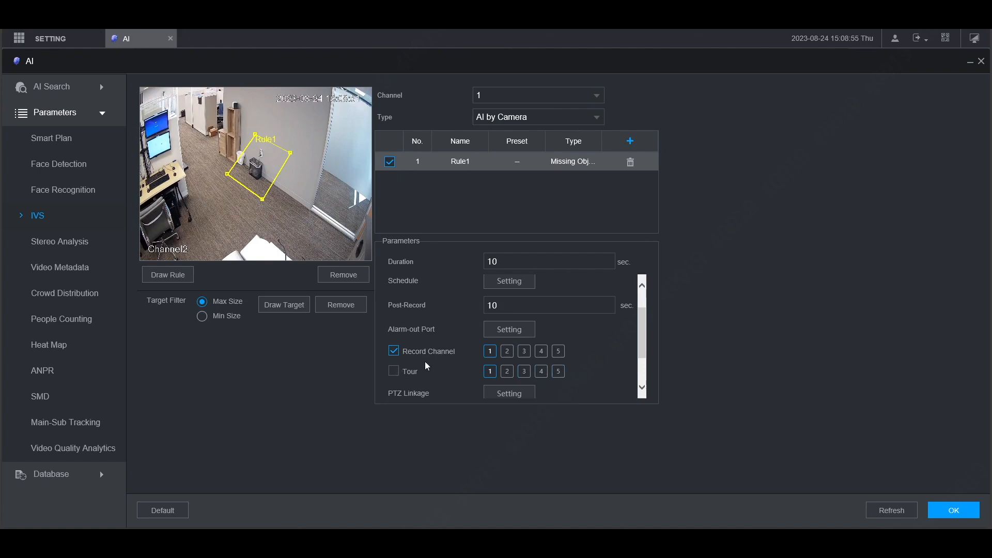
scroll(424, 361, "down", 1)
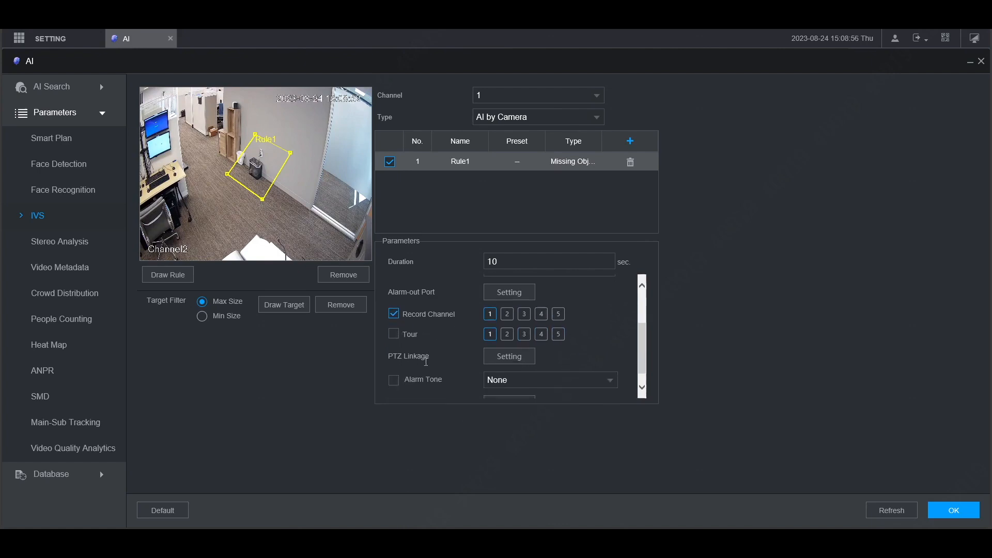
left_click(500, 359)
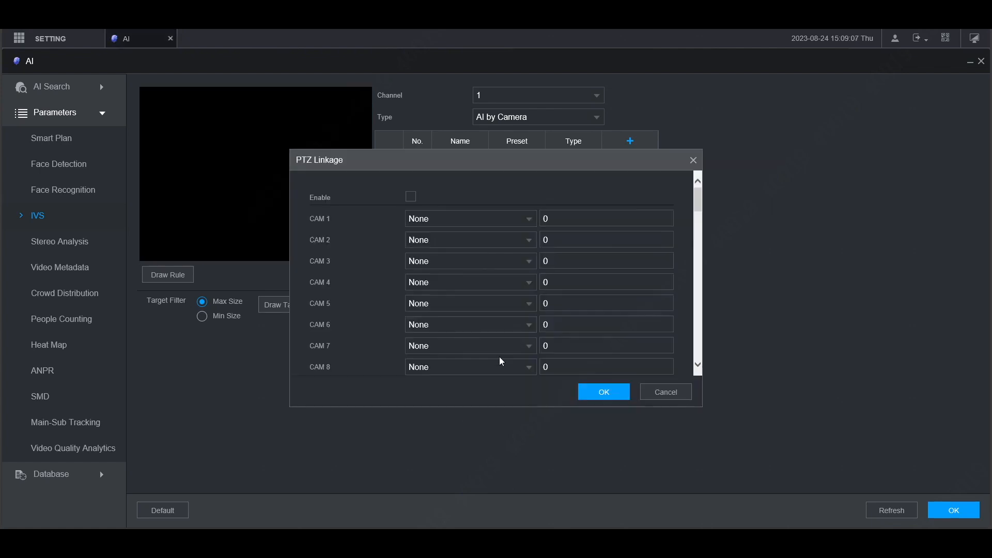
left_click(431, 284)
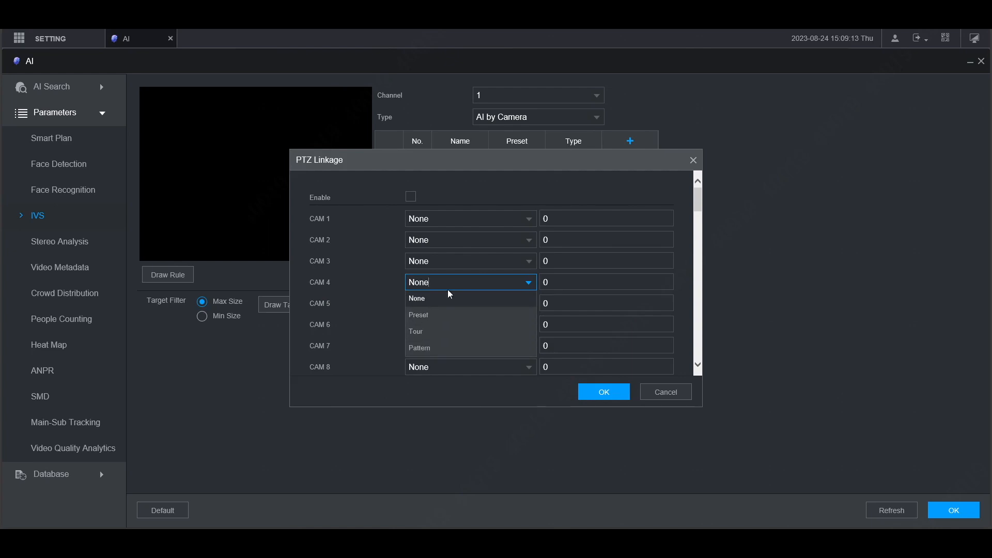
left_click(555, 283)
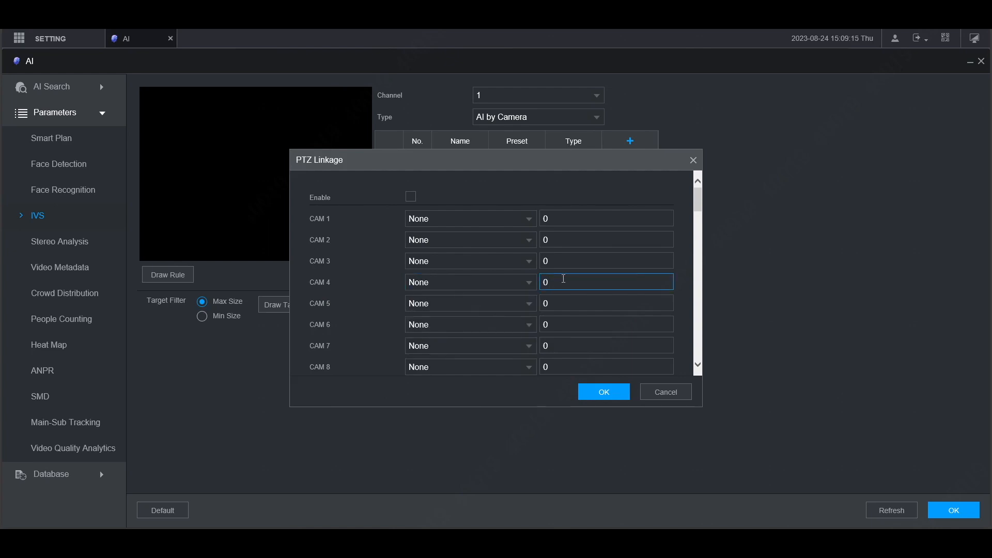
left_click(410, 199)
left_click(410, 199)
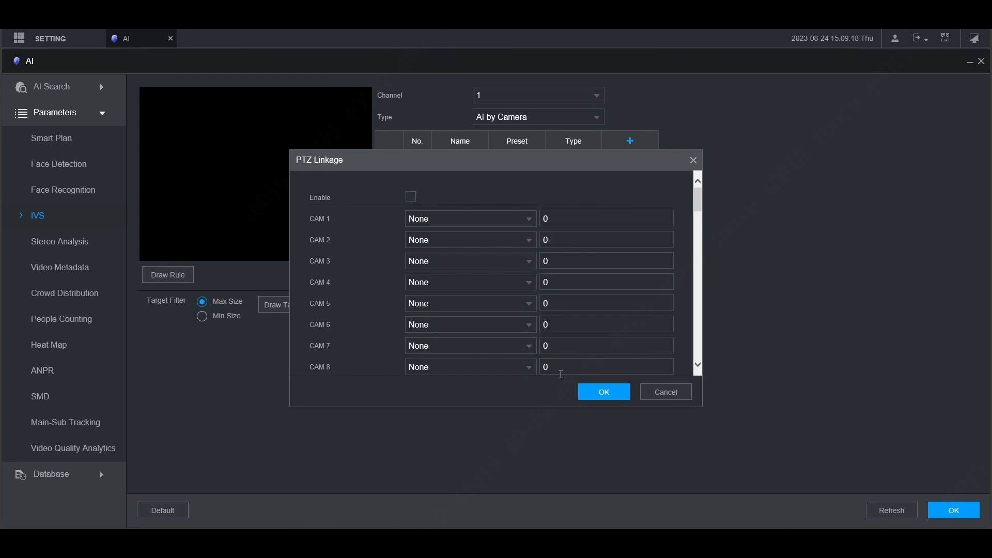
left_click(608, 395)
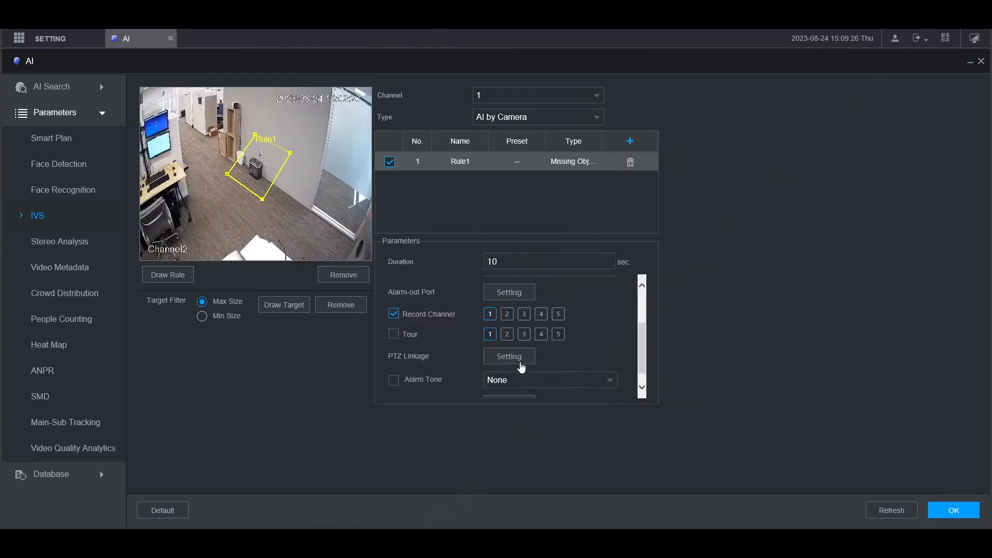
Step: Review the rule's additional alarm linkage options, keeping only Log selected
scroll(450, 352, "down", 1)
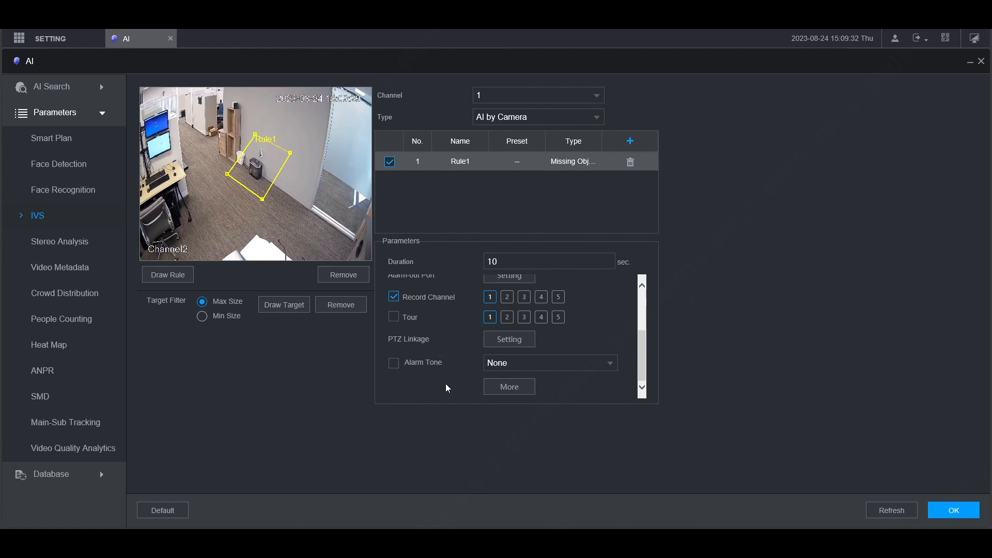
left_click(508, 387)
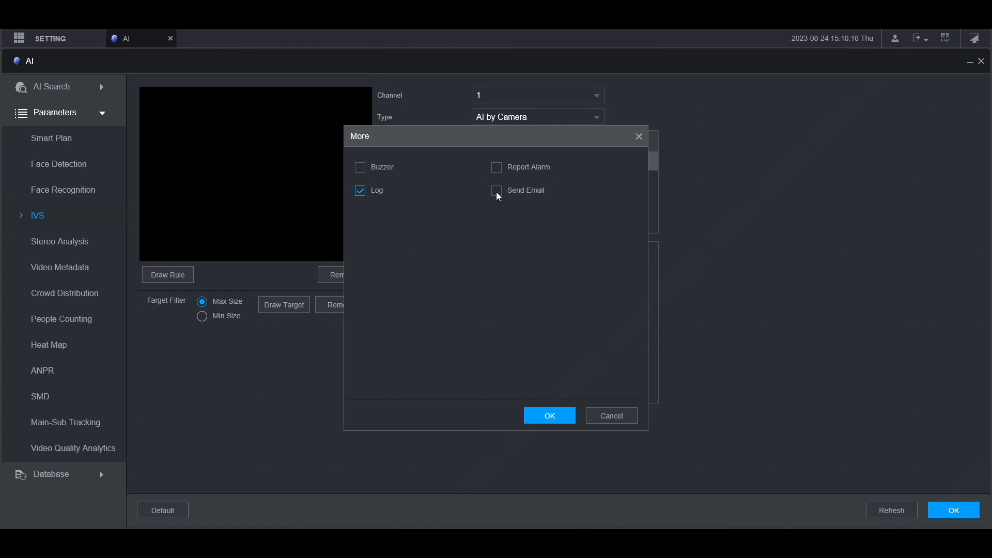
left_click(547, 415)
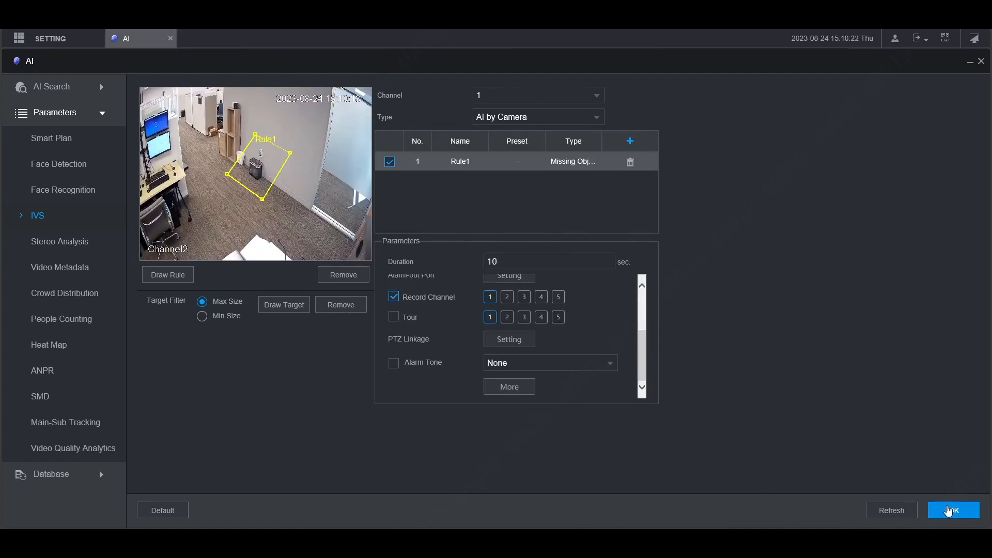